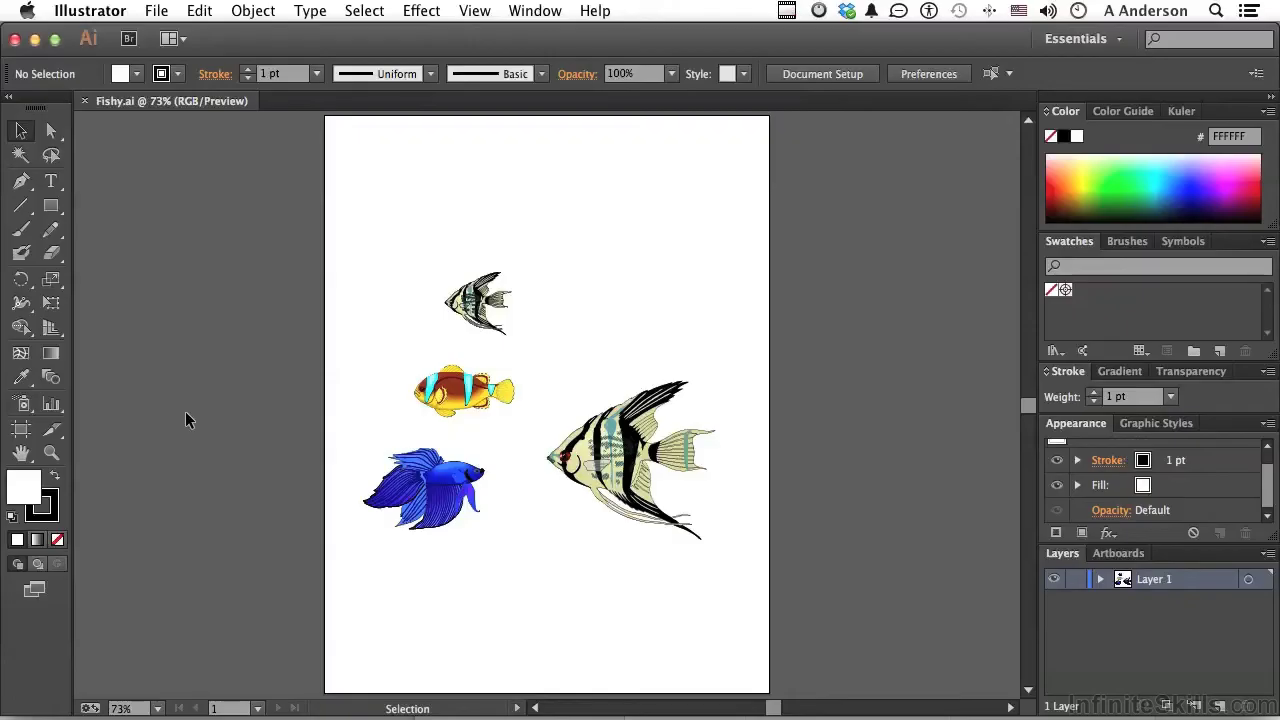
Zoom in on the small angelfish near the top and save that close-up as view 'Angel 1'
left_click(52, 453)
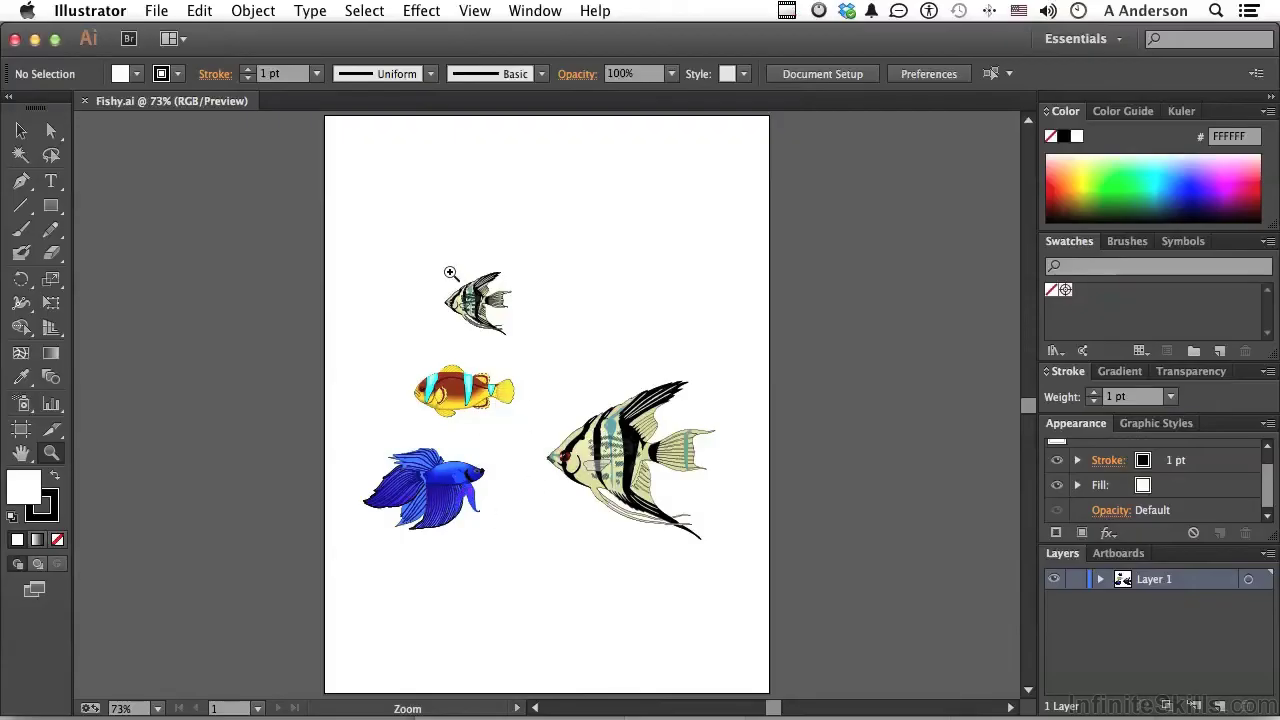
left_click_drag(428, 261, 529, 344)
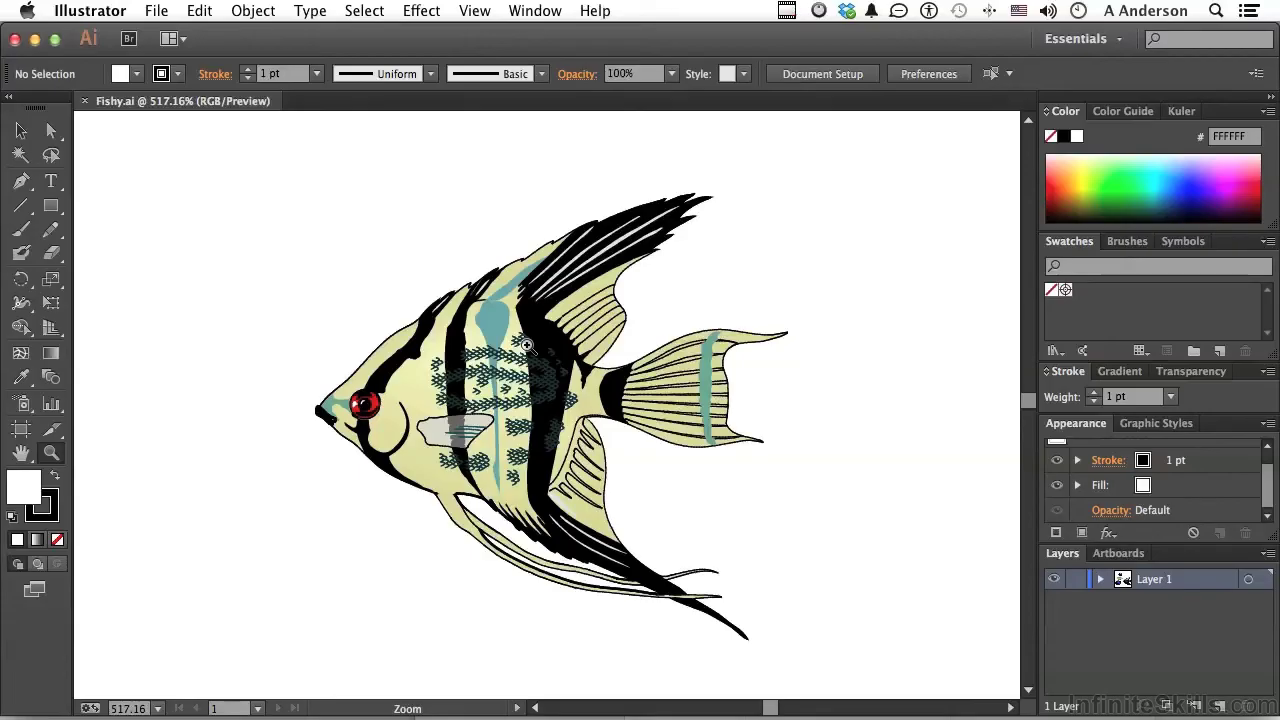
left_click(478, 12)
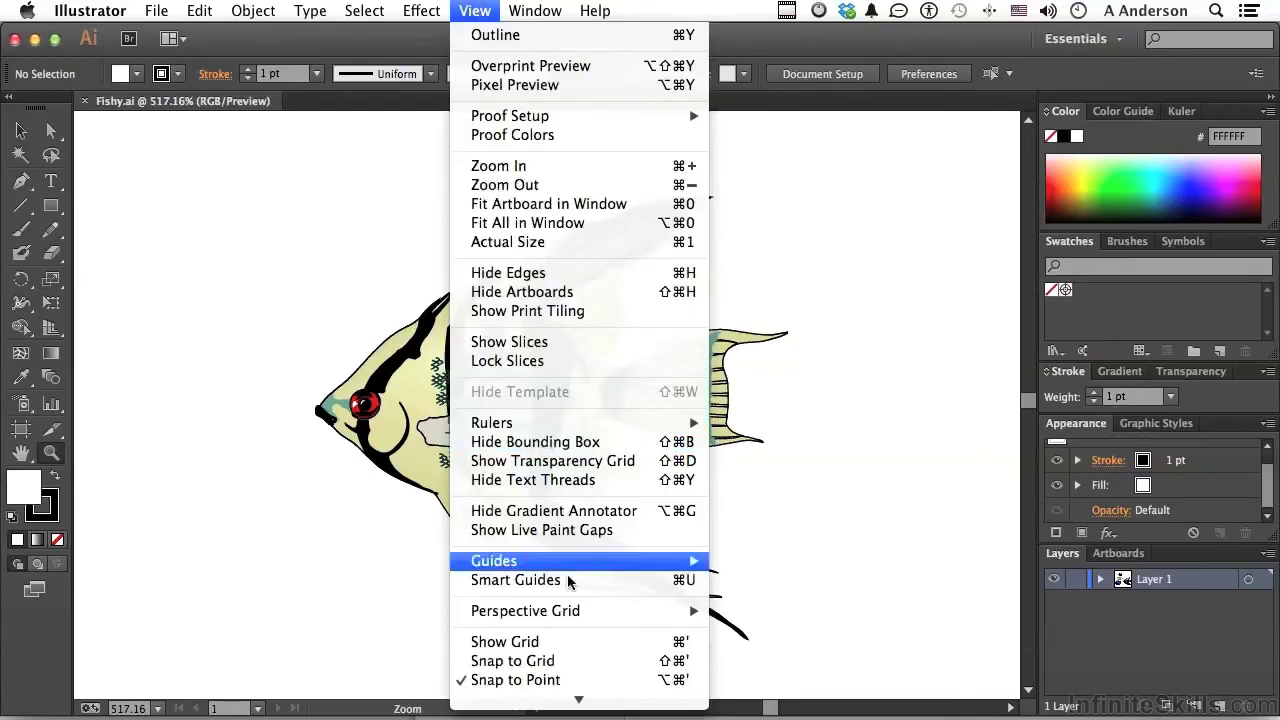
mouse_move(578, 700)
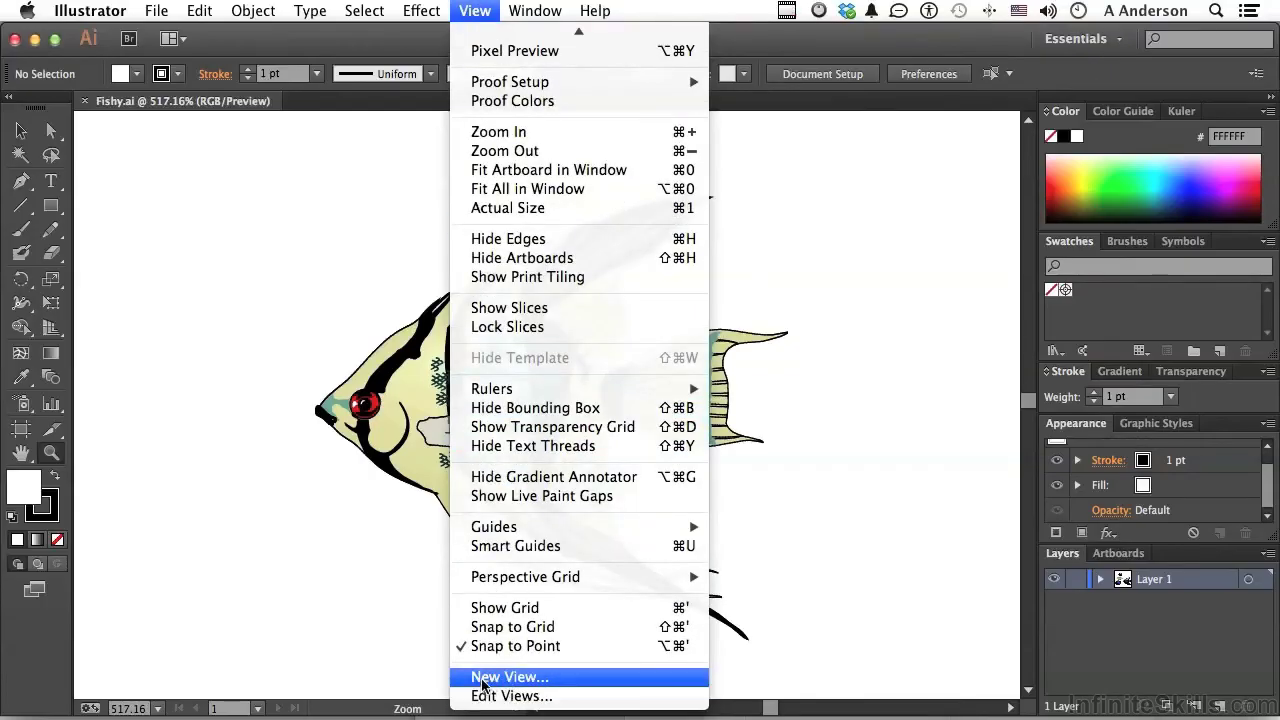
left_click(511, 681)
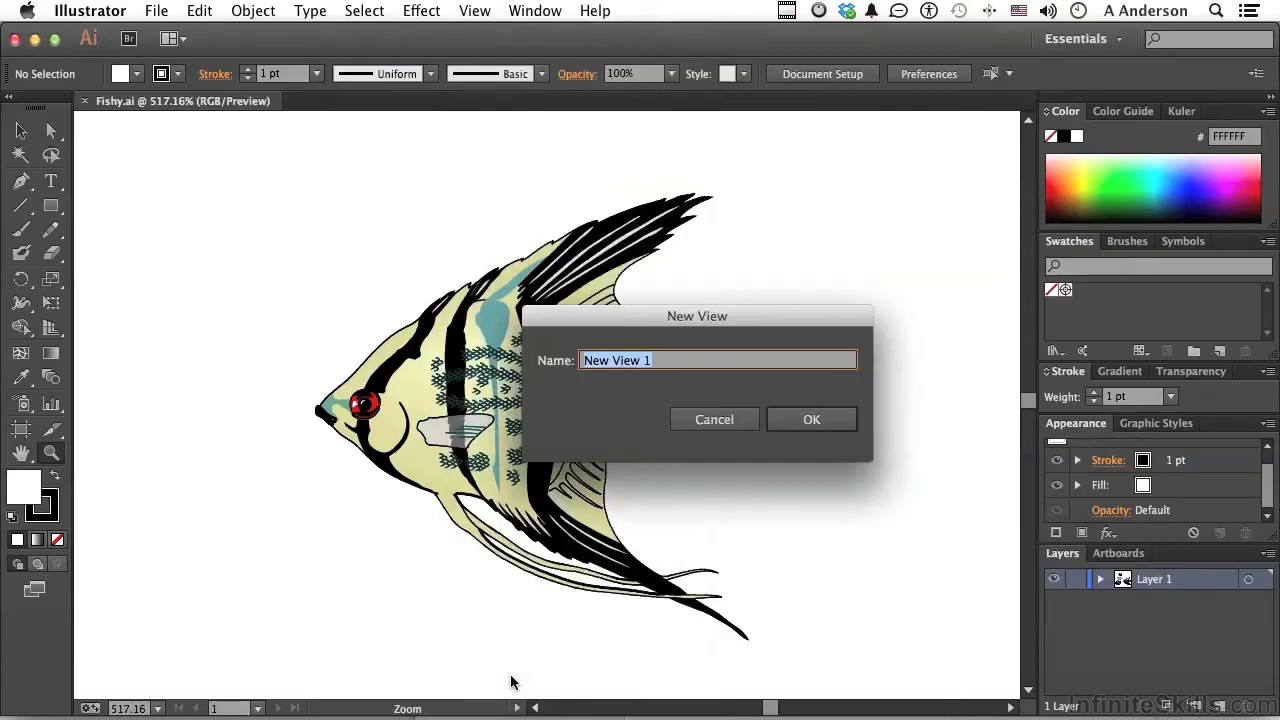
type("Ang")
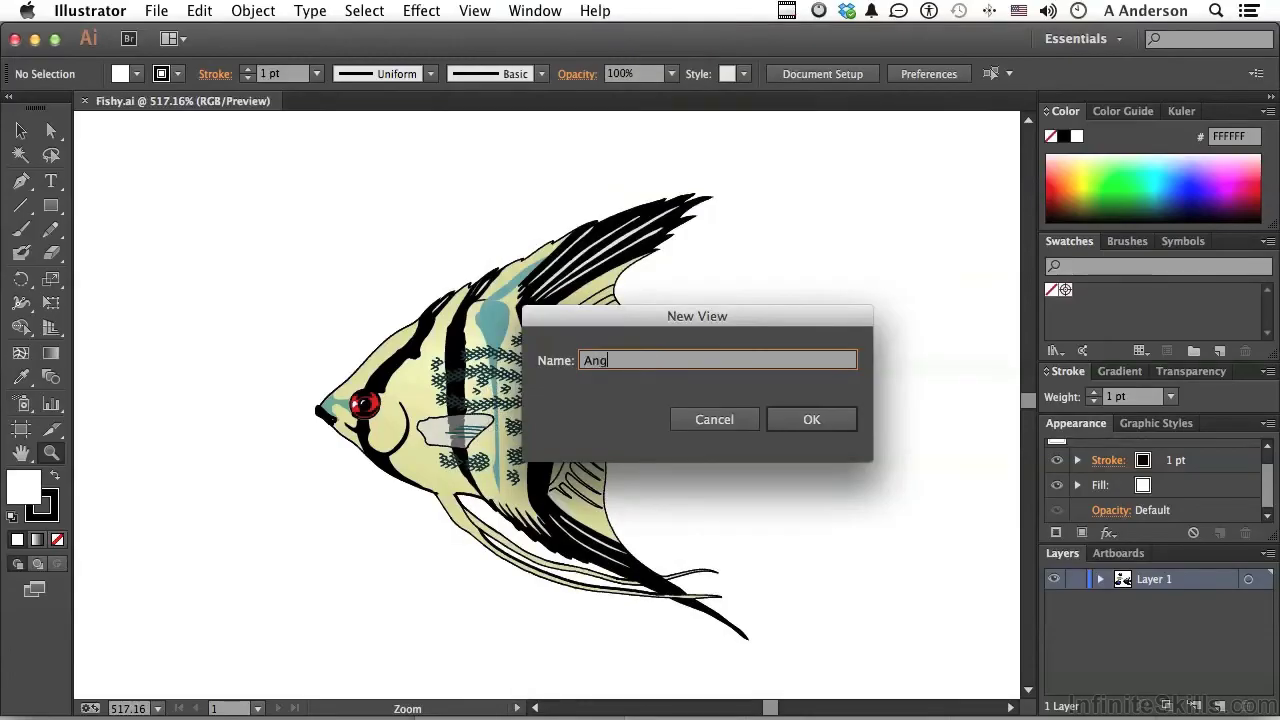
type("el 1")
left_click(811, 421)
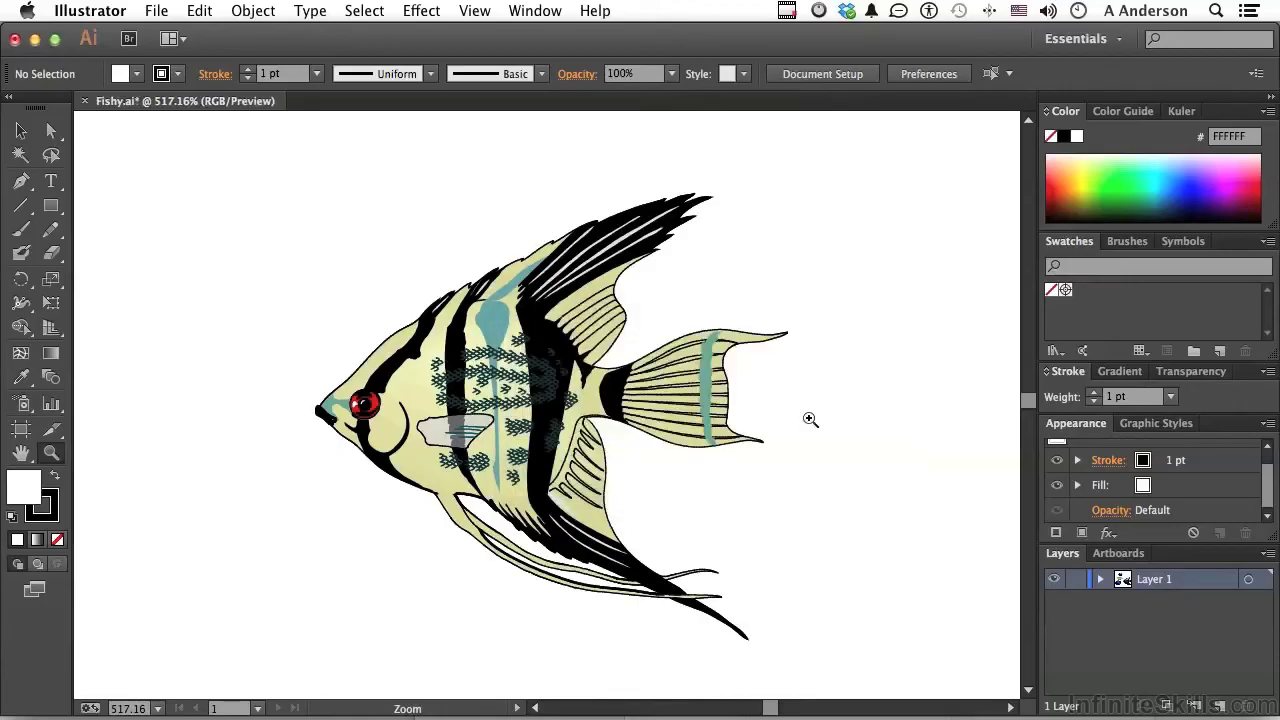
Fit the artboard, zoom in on the large angelfish, and switch to Outline mode
double_click(22, 453)
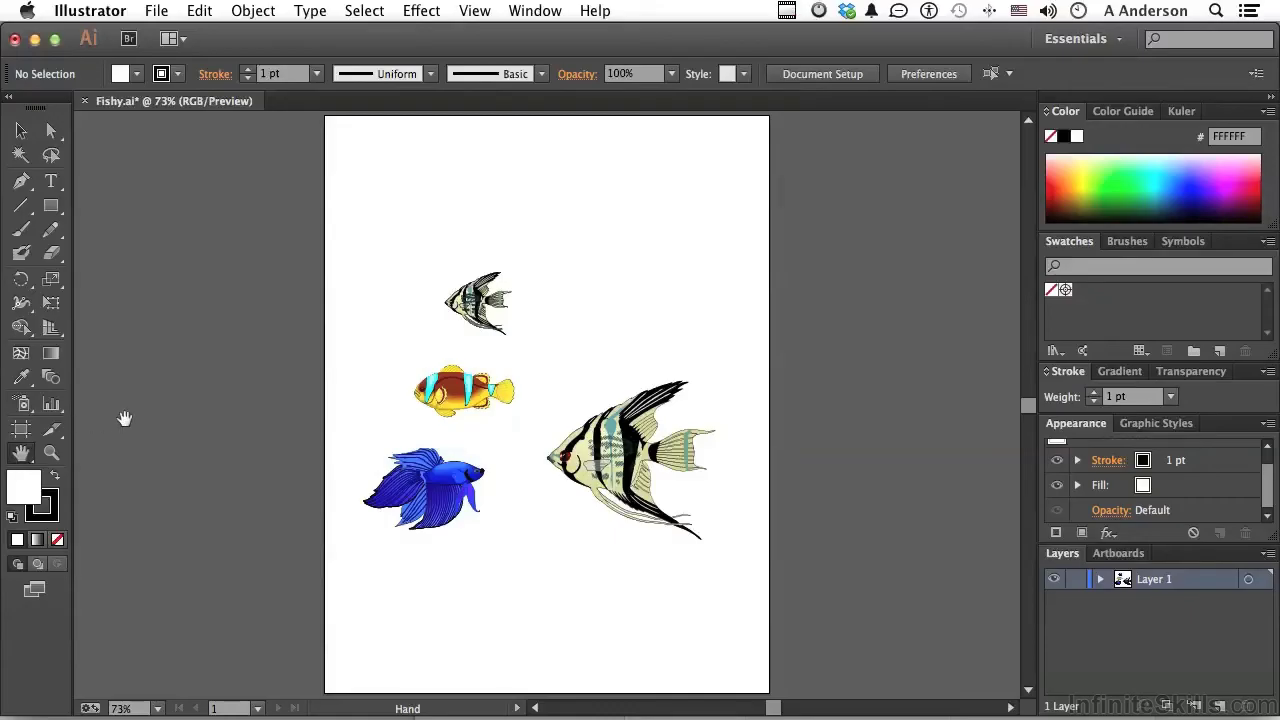
left_click(52, 454)
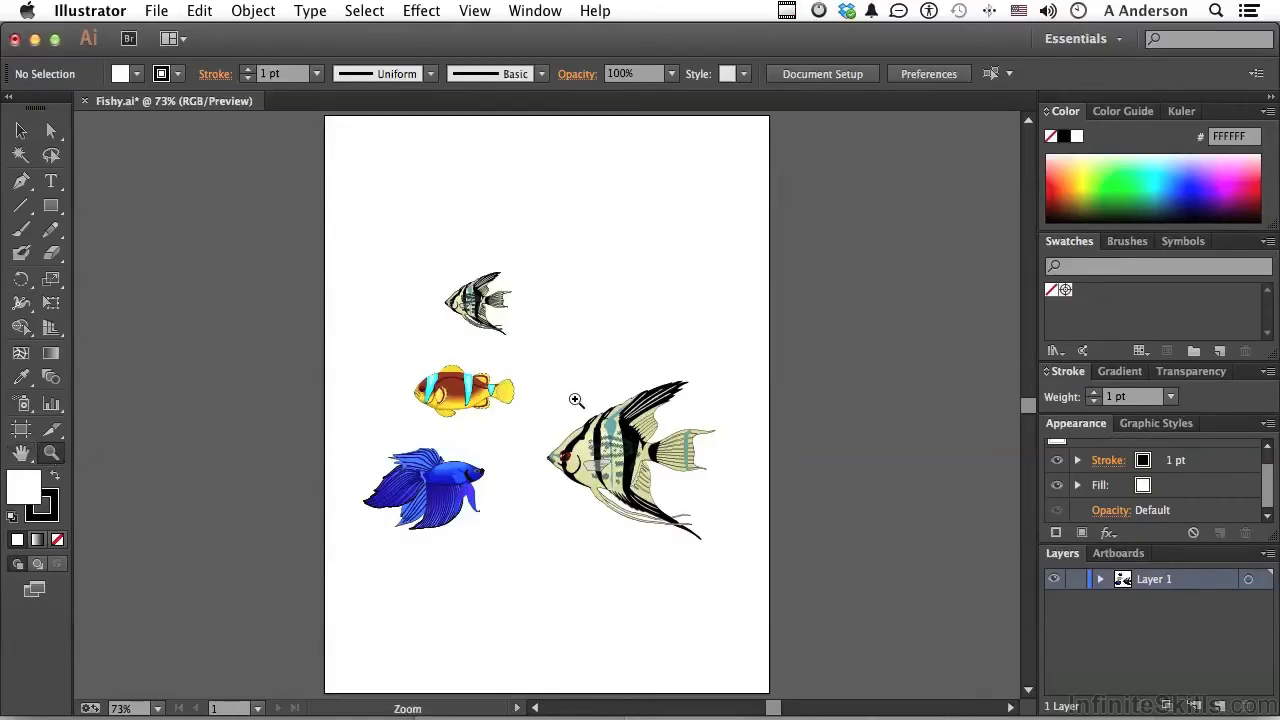
left_click_drag(541, 375, 730, 553)
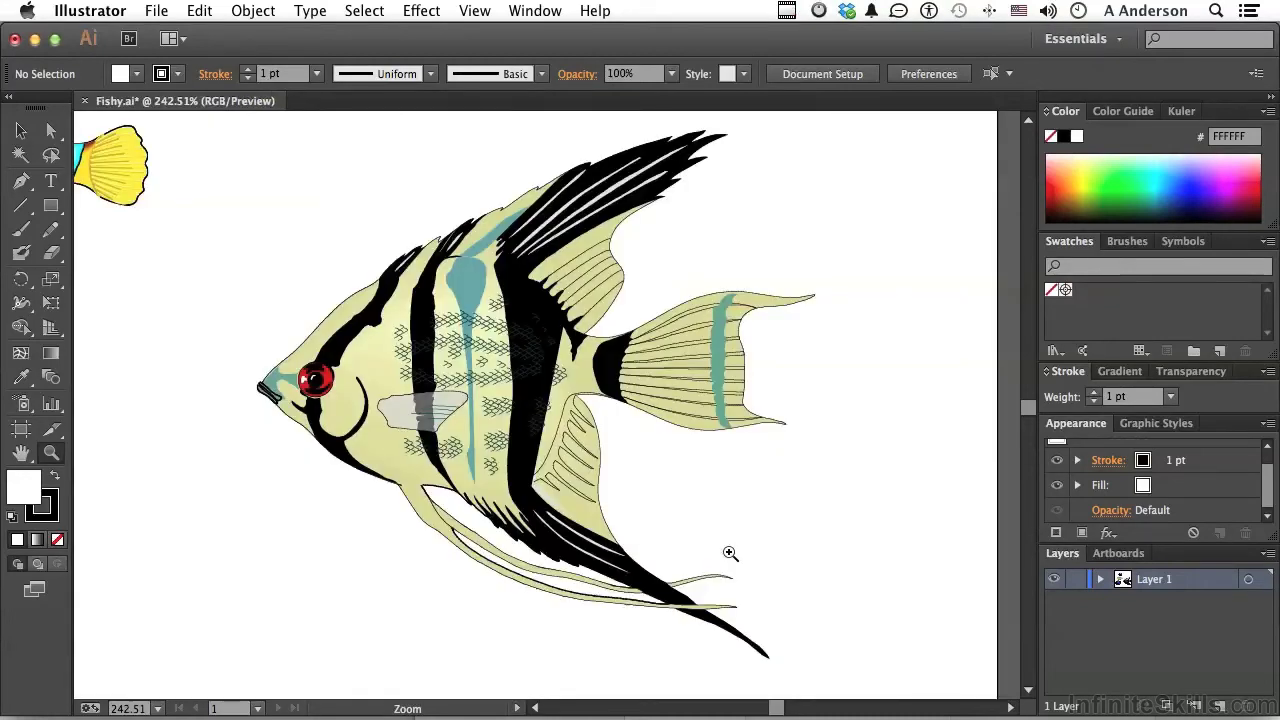
left_click(463, 12)
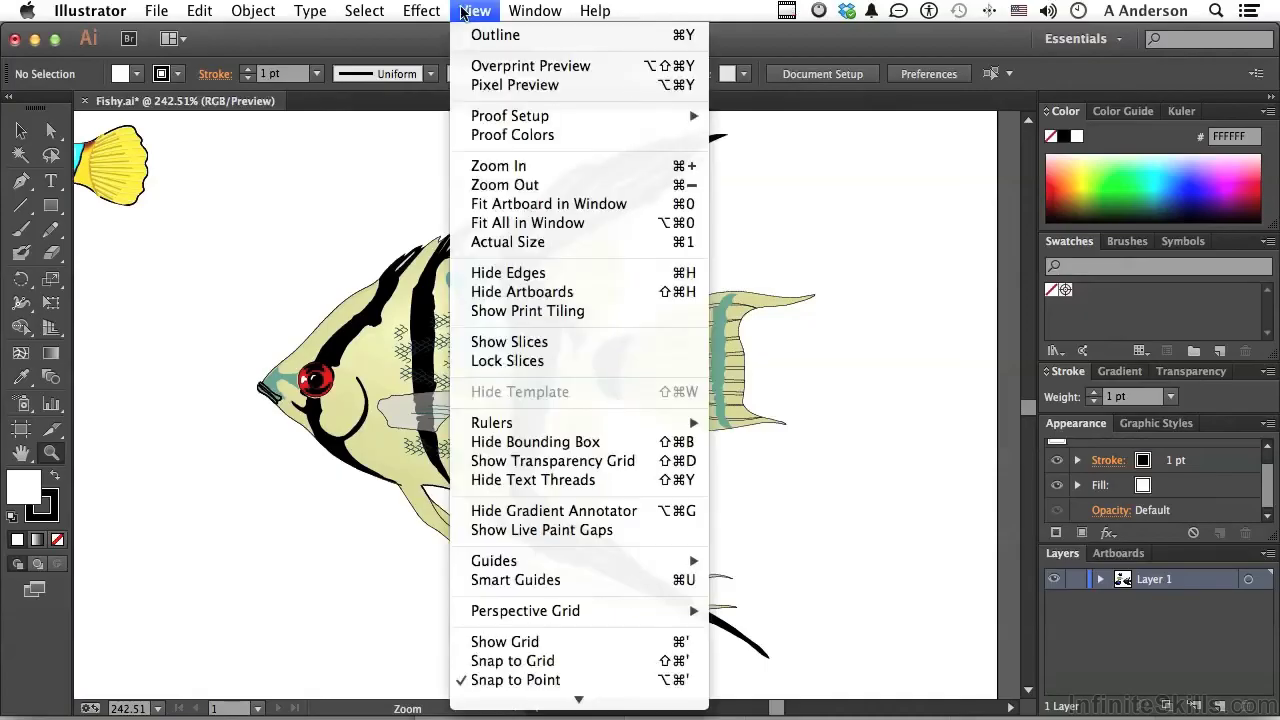
left_click(463, 36)
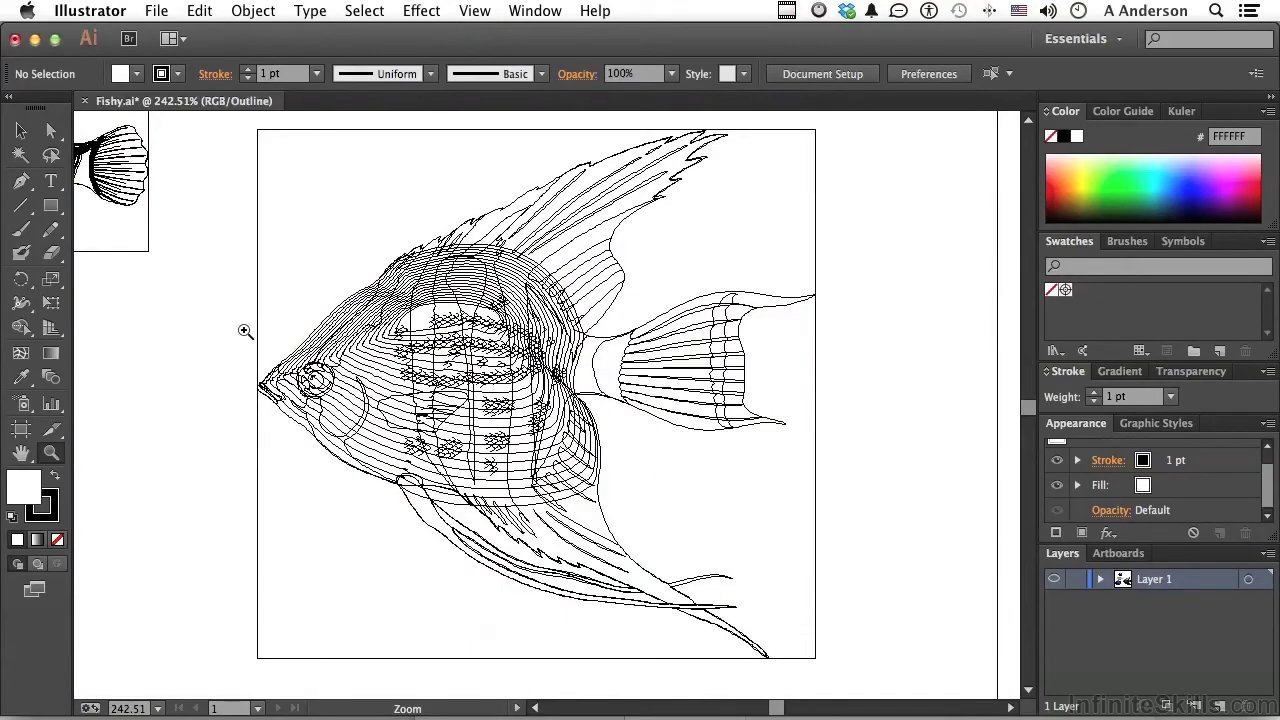
Save the outline close-up as a new view named 'Angel 1 Outline'
left_click(476, 11)
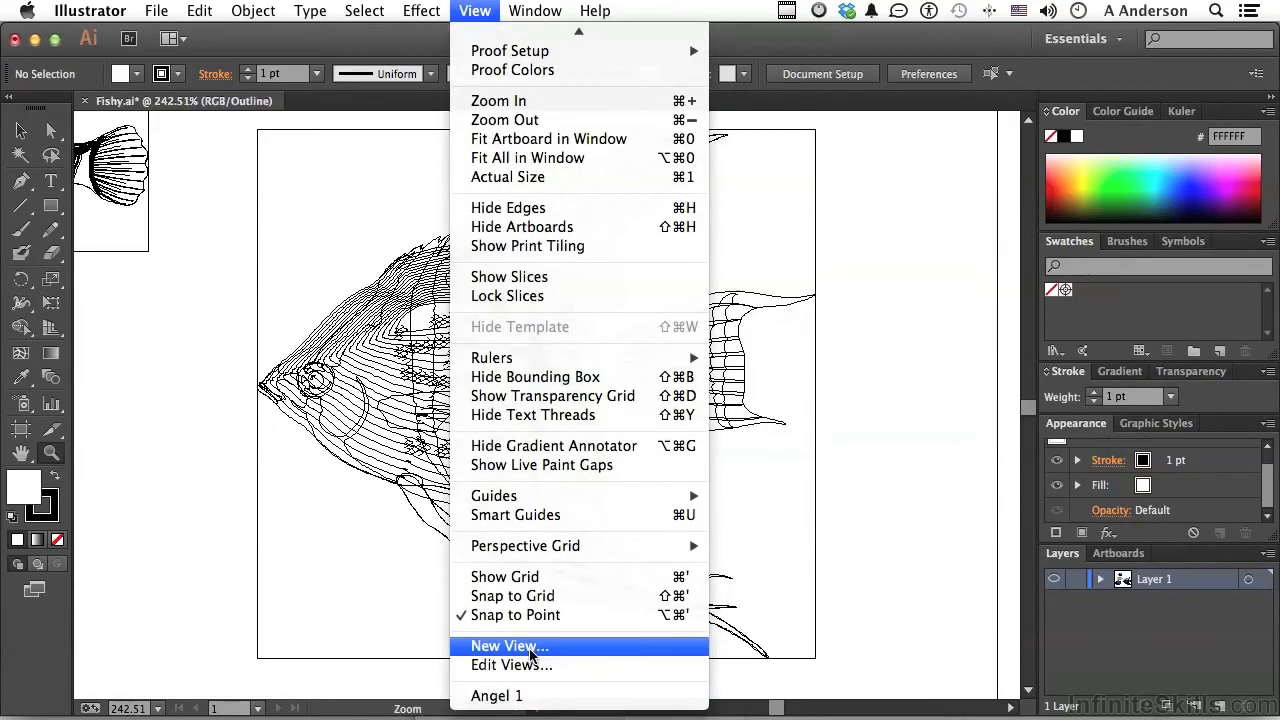
left_click(490, 568)
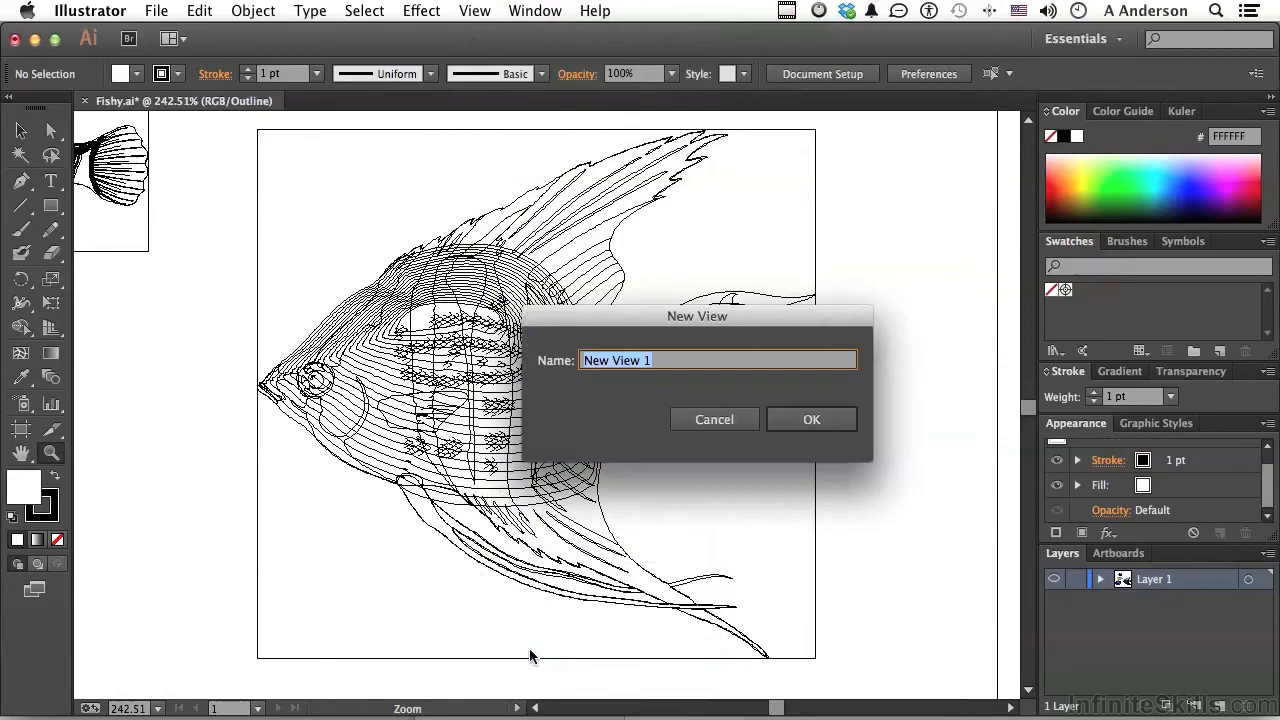
type("Angel 1 Outline")
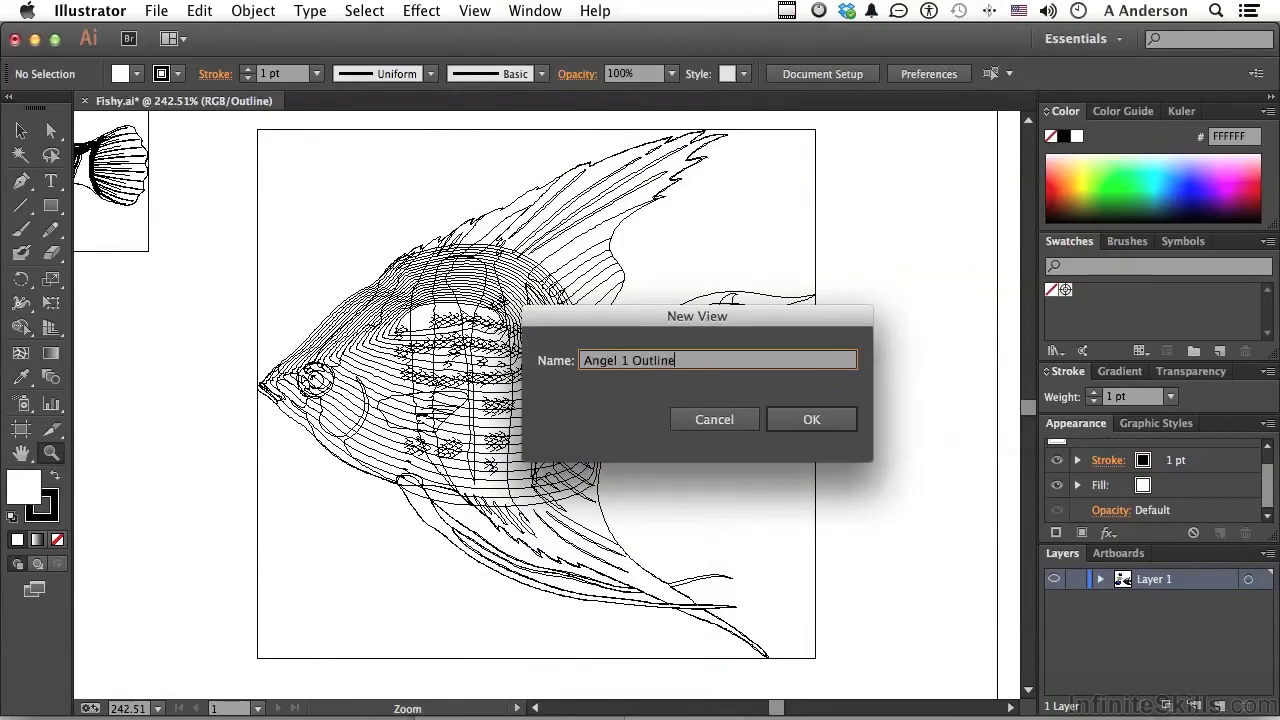
left_click(804, 421)
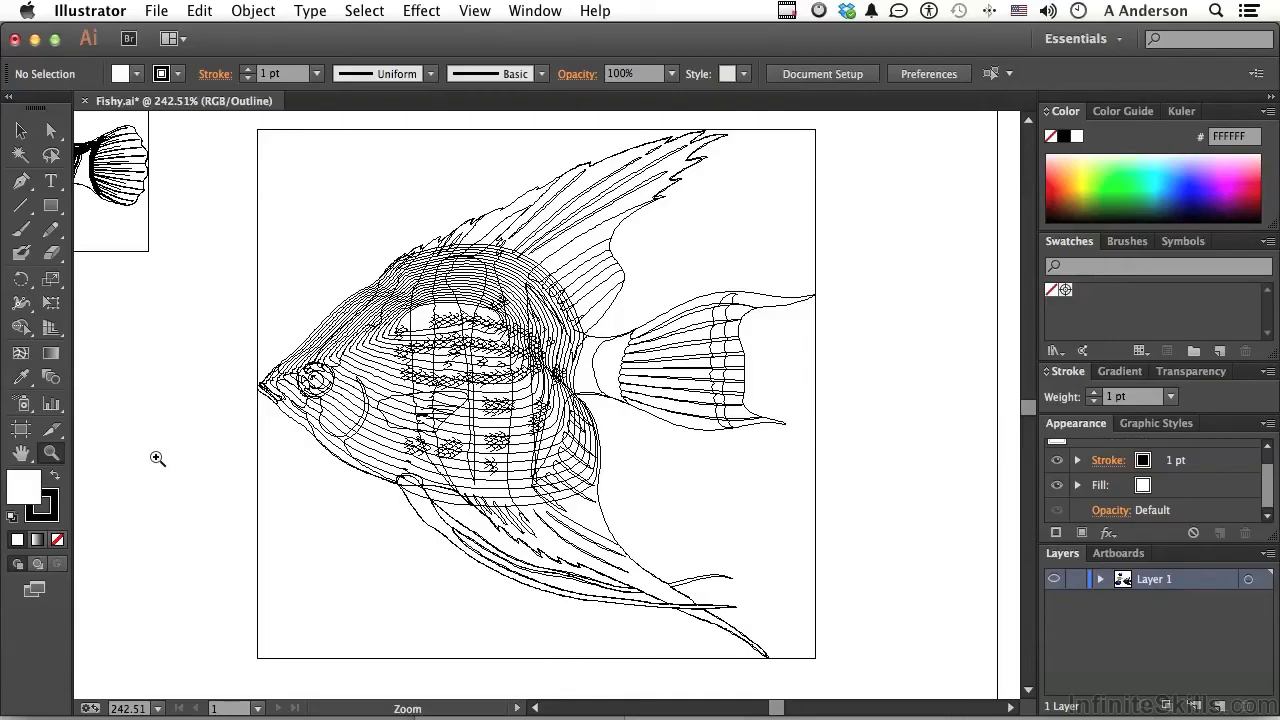
Fit the artboard, return to full-colour Preview, and zoom in on the blue betta fish
left_click(21, 455)
double_click(21, 455)
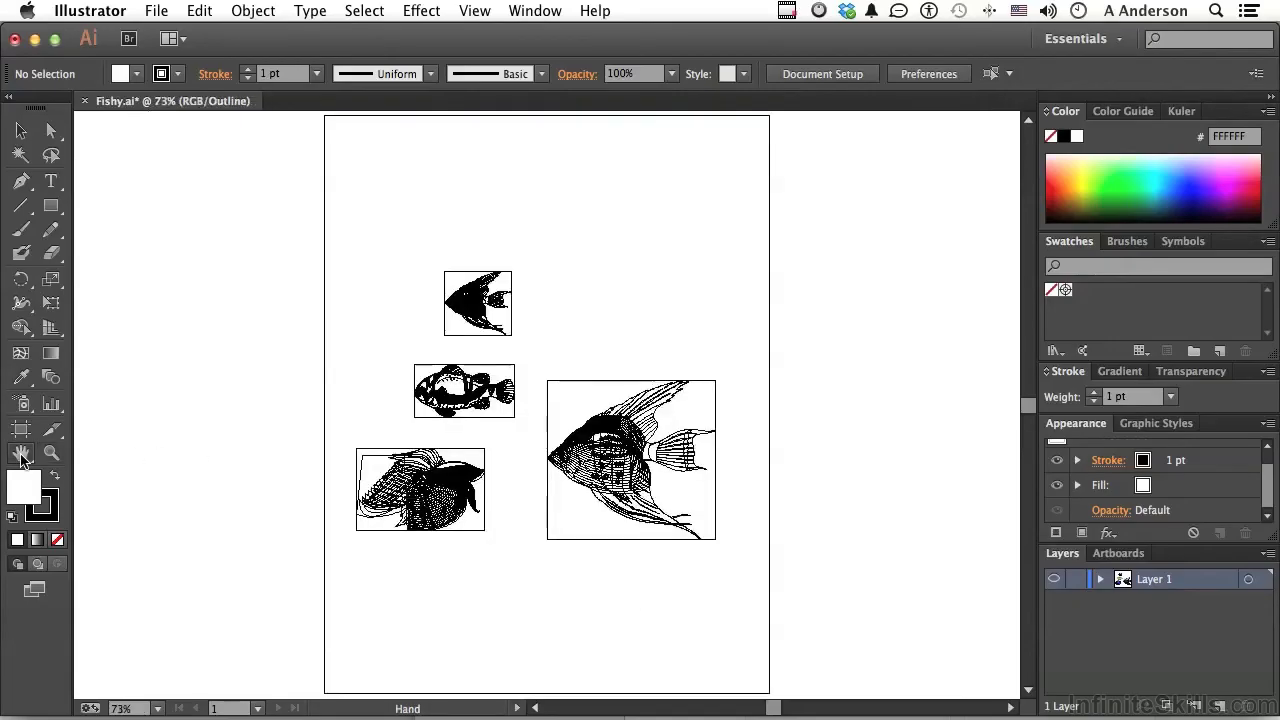
left_click(474, 11)
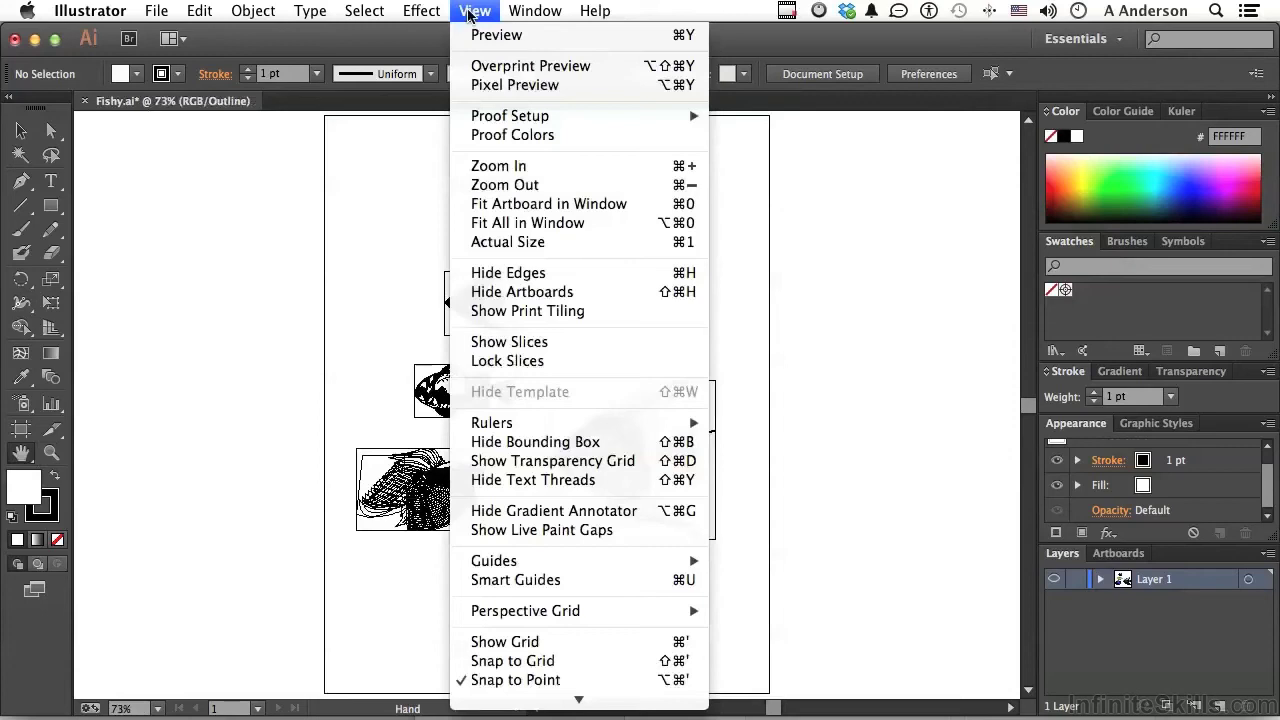
left_click(479, 38)
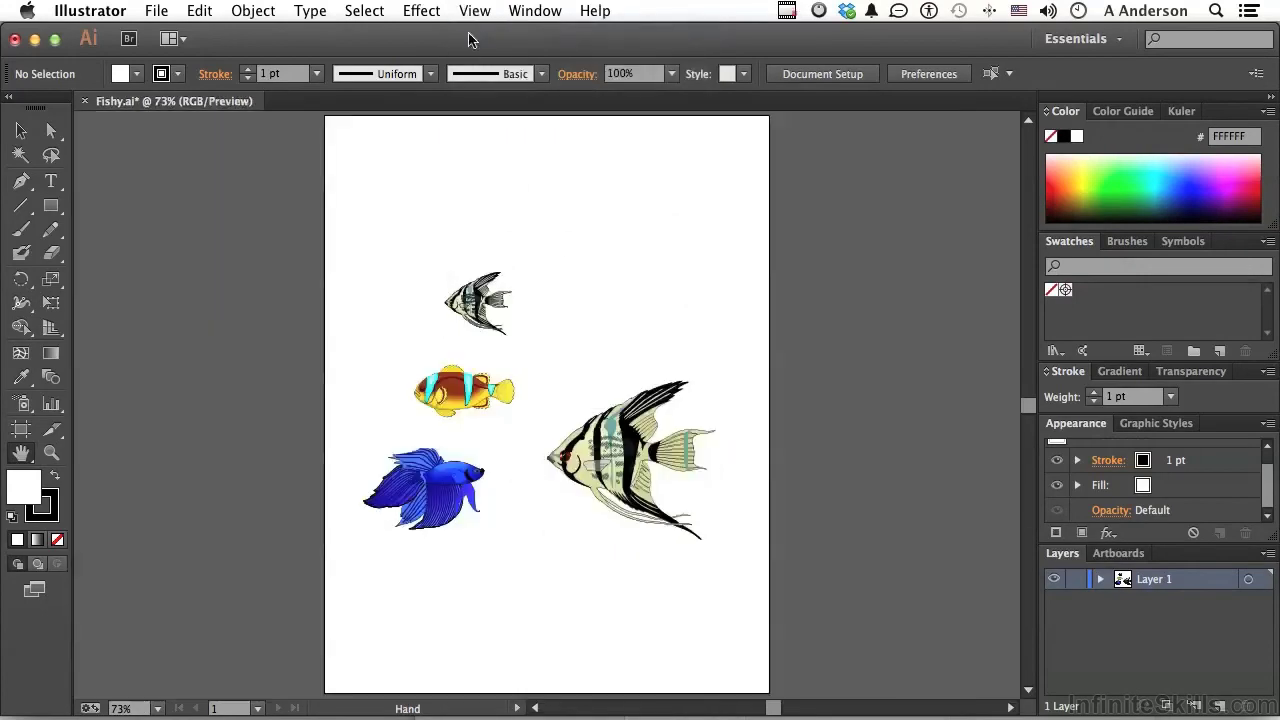
left_click(51, 453)
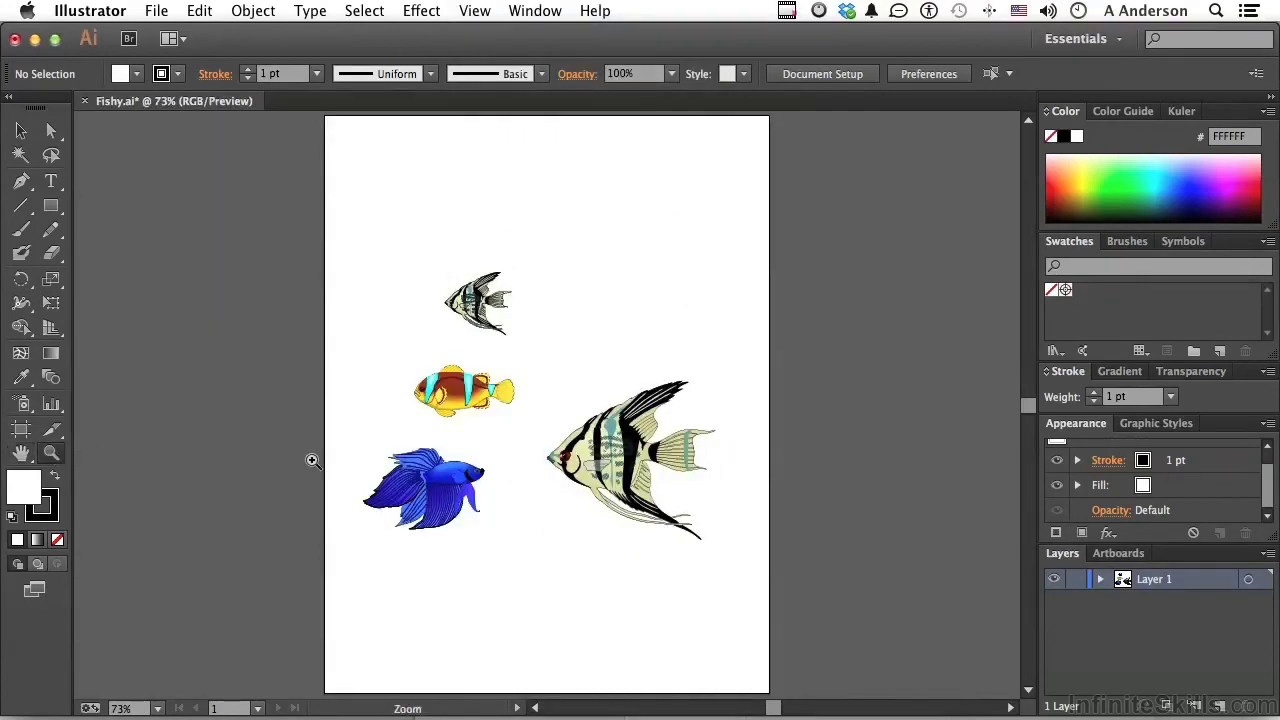
left_click_drag(350, 431, 502, 543)
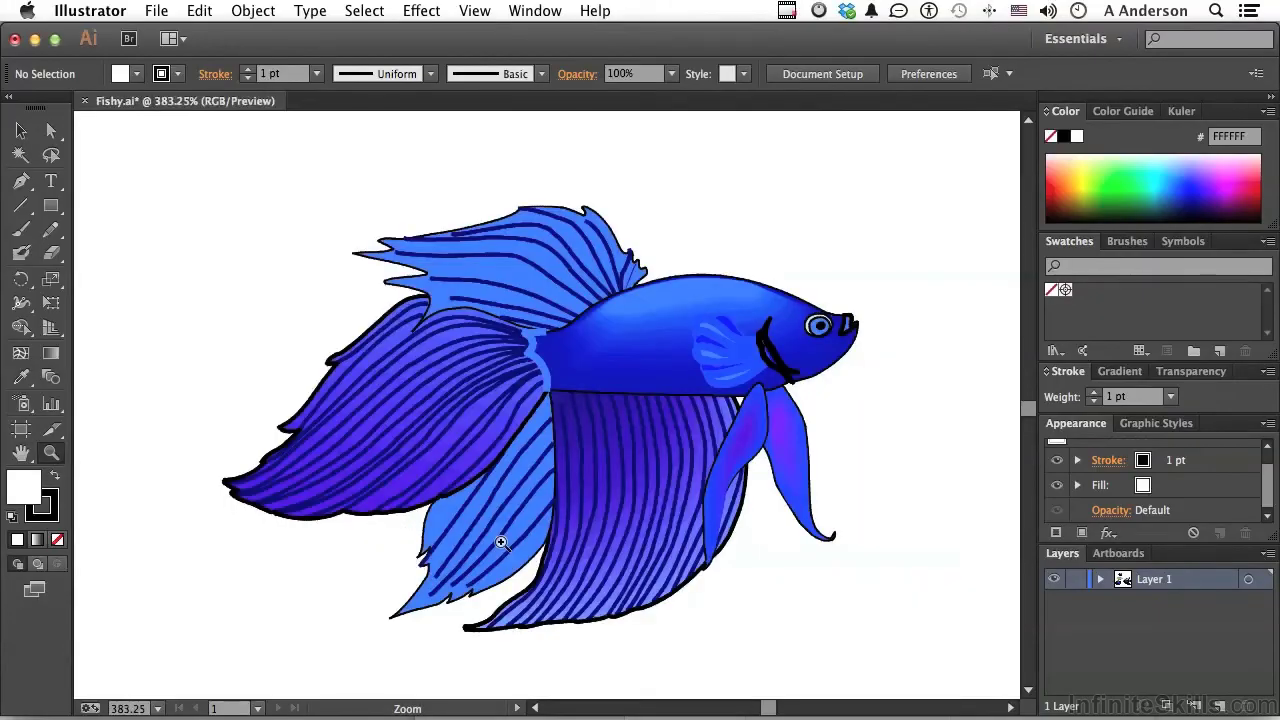
Save the betta close-up as a new view named 'Fish 2'
left_click(474, 11)
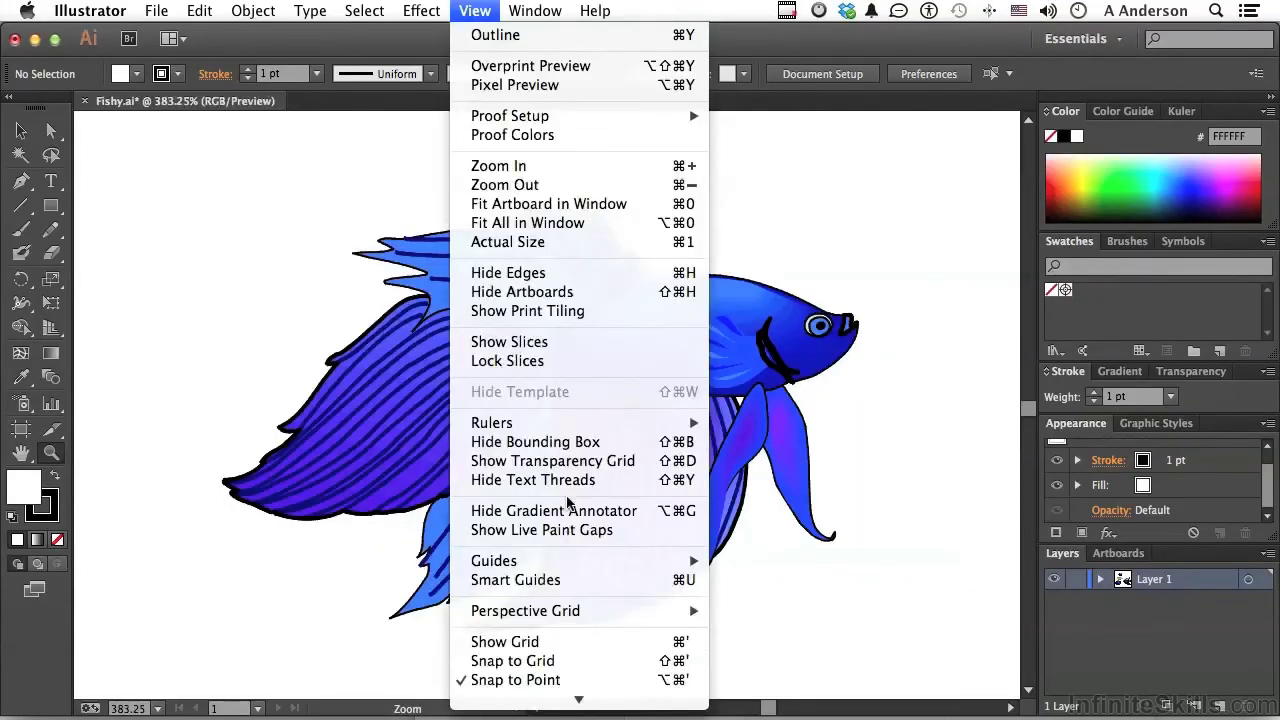
left_click(532, 637)
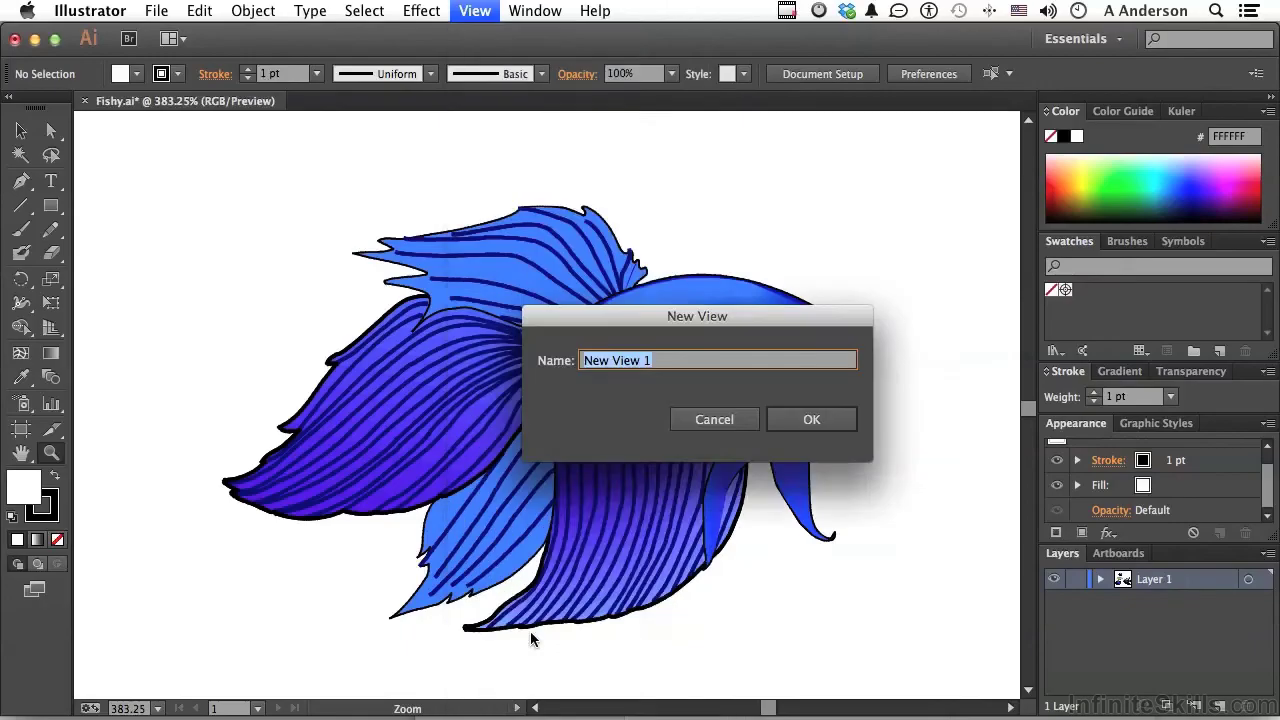
type("Fish")
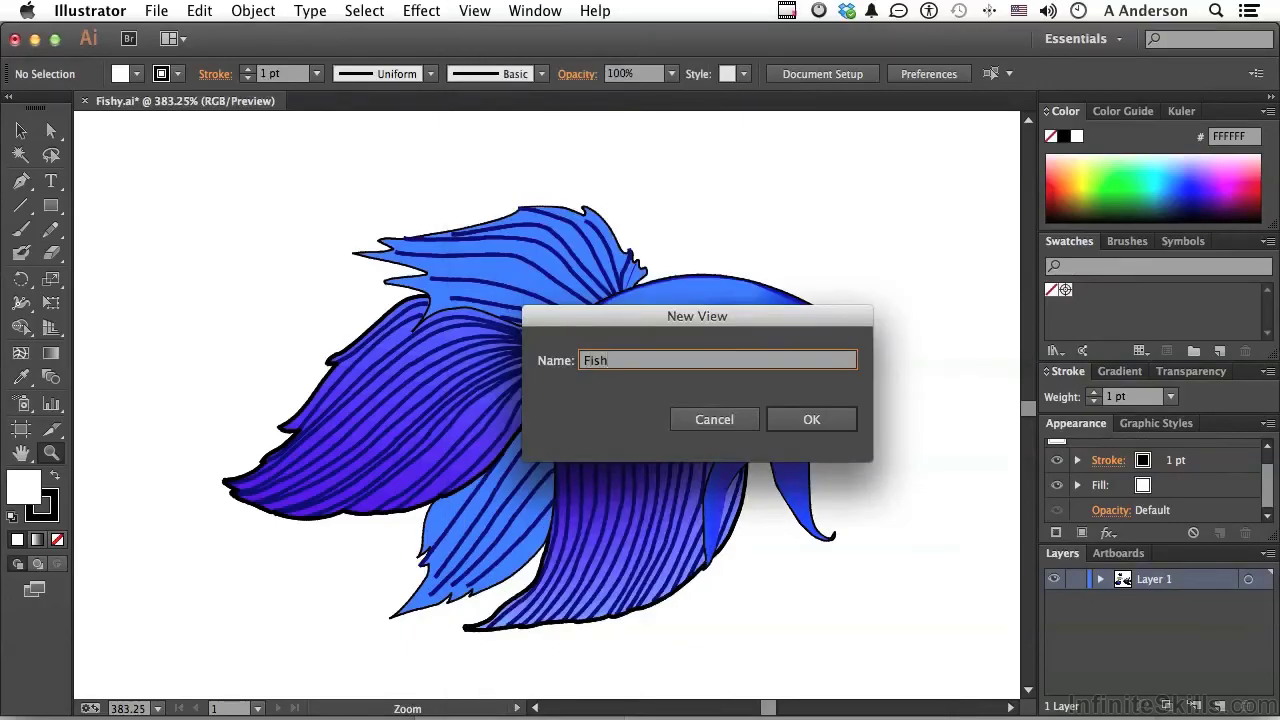
type(" 2")
left_click(809, 419)
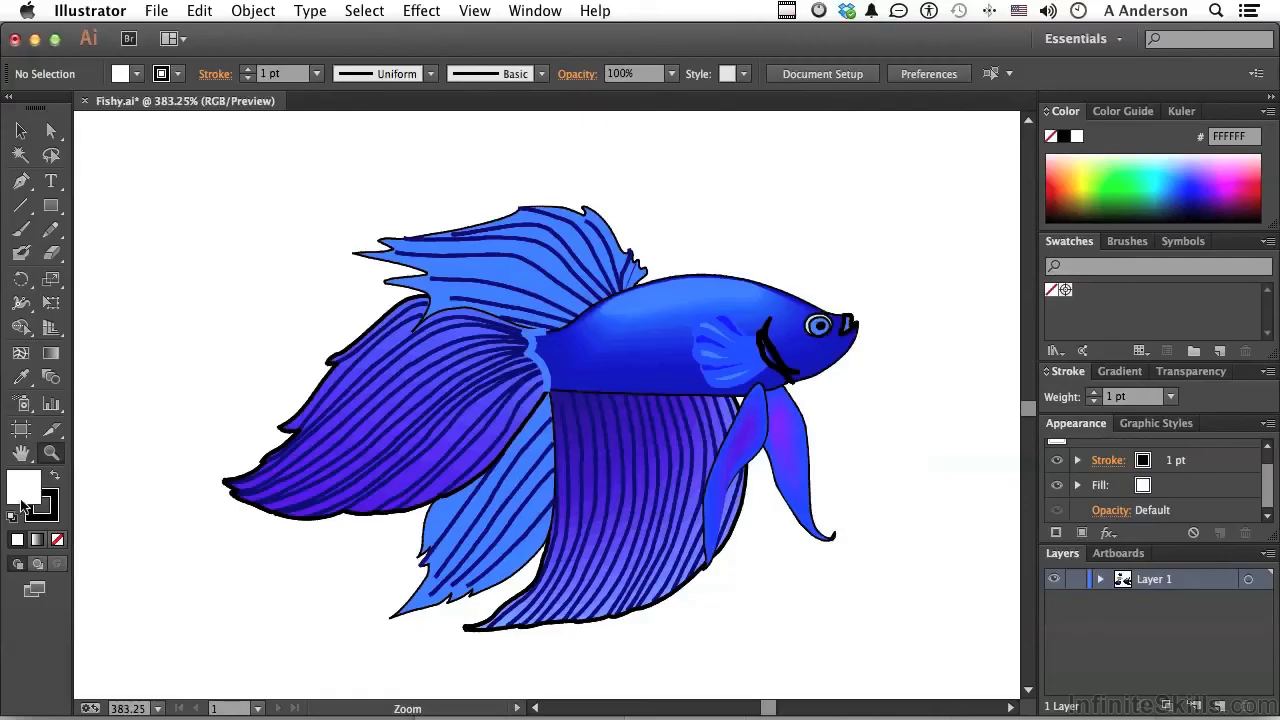
left_click(23, 455)
Fit the artboard, then recall the saved 'Angel 1 Outline' view
double_click(23, 455)
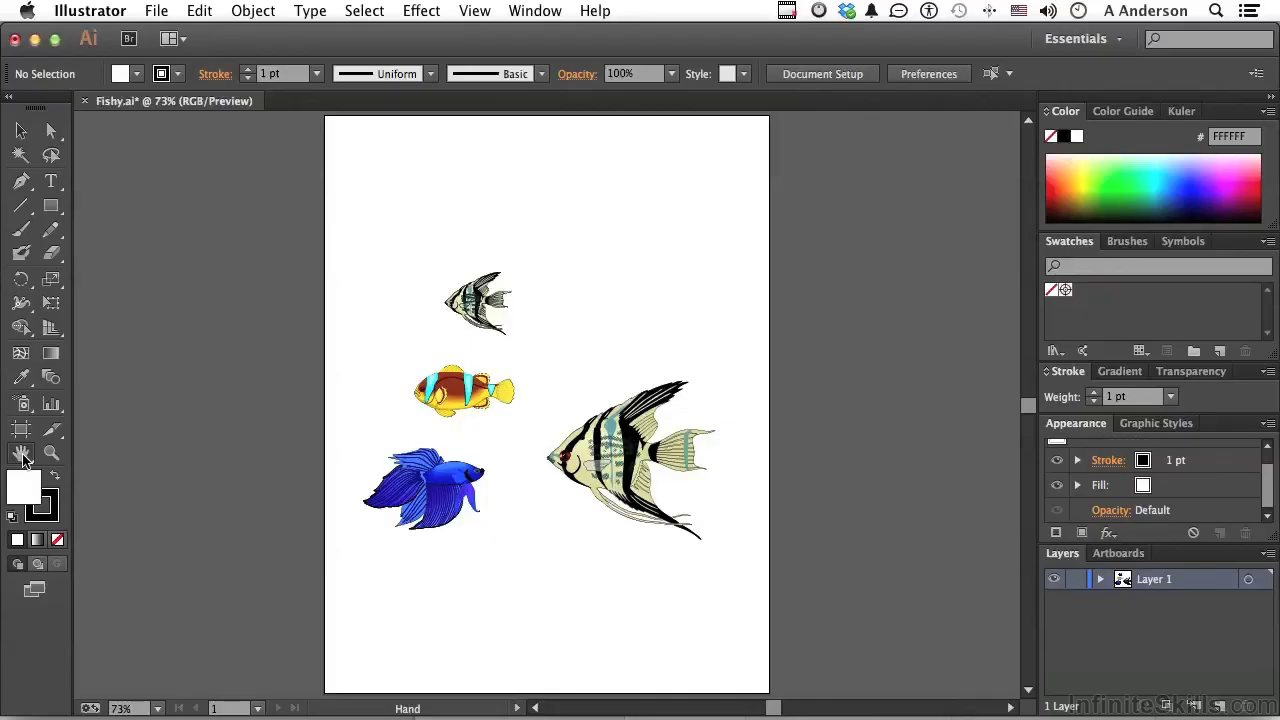
left_click(475, 12)
scroll(498, 557, "down", 3)
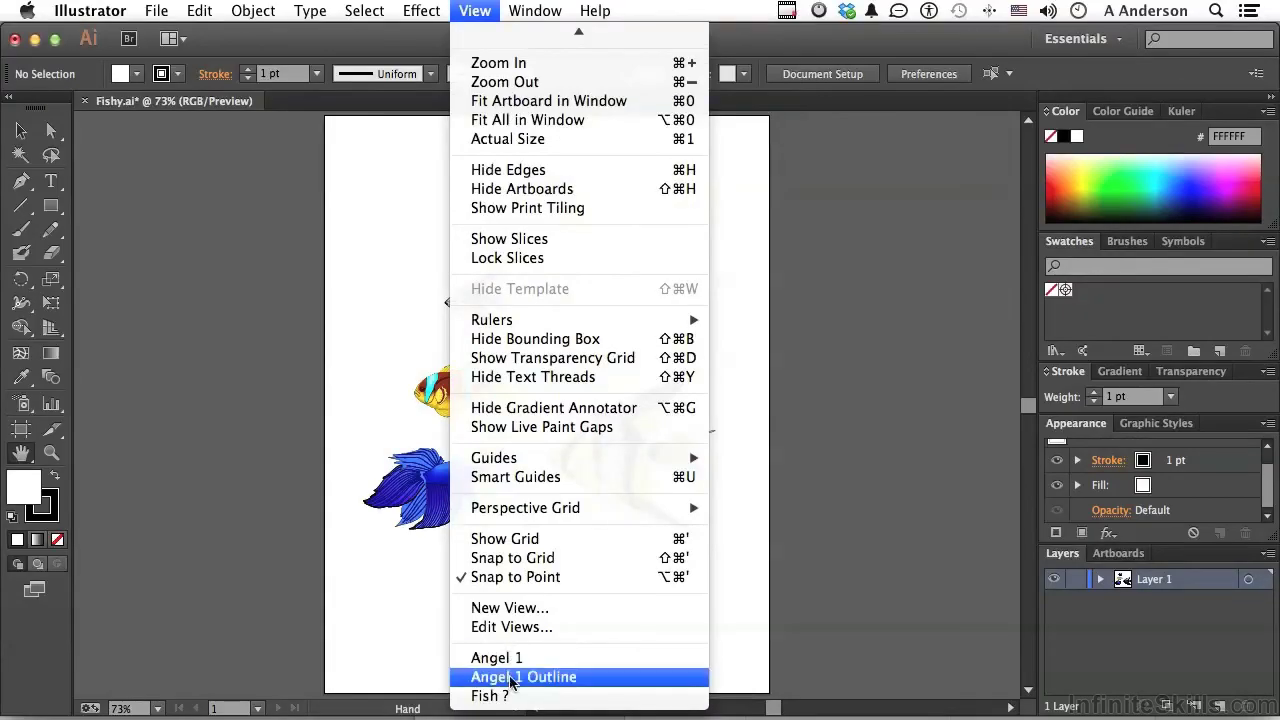
left_click(512, 680)
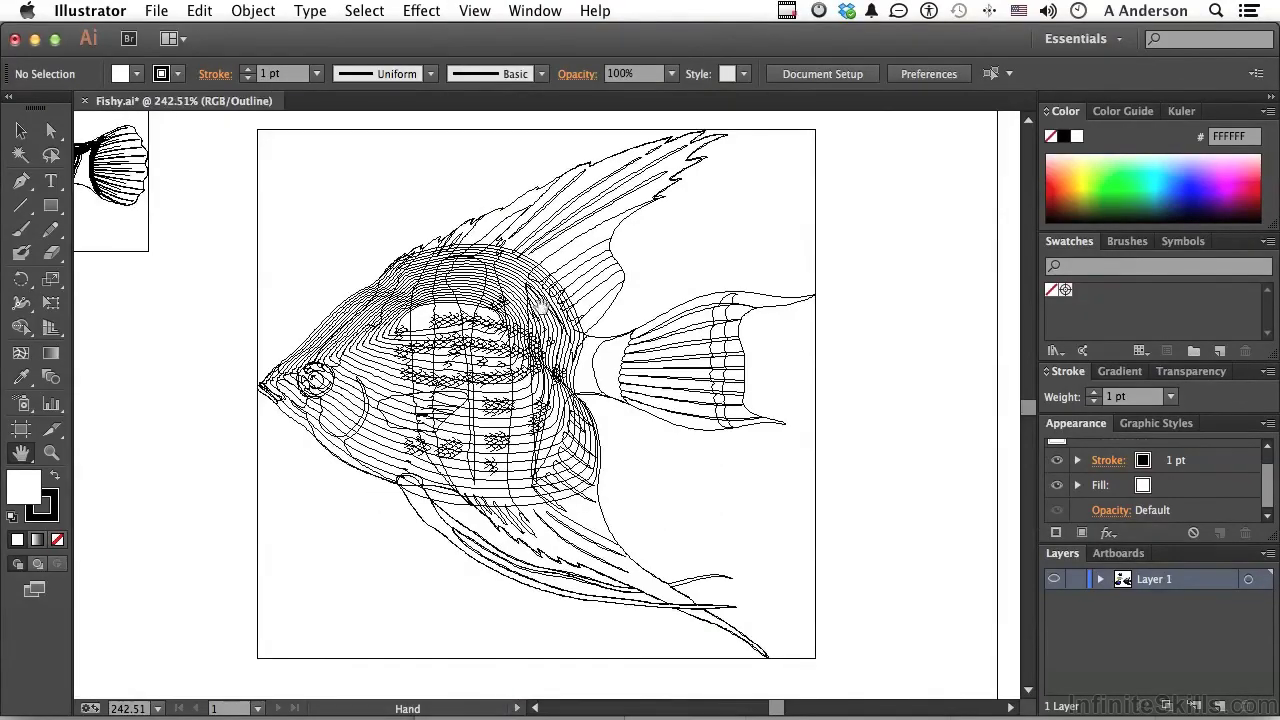
Recall the saved 'Fish ?' view showing the blue betta close-up at 383.25%
left_click(476, 11)
scroll(515, 650, "down", 2)
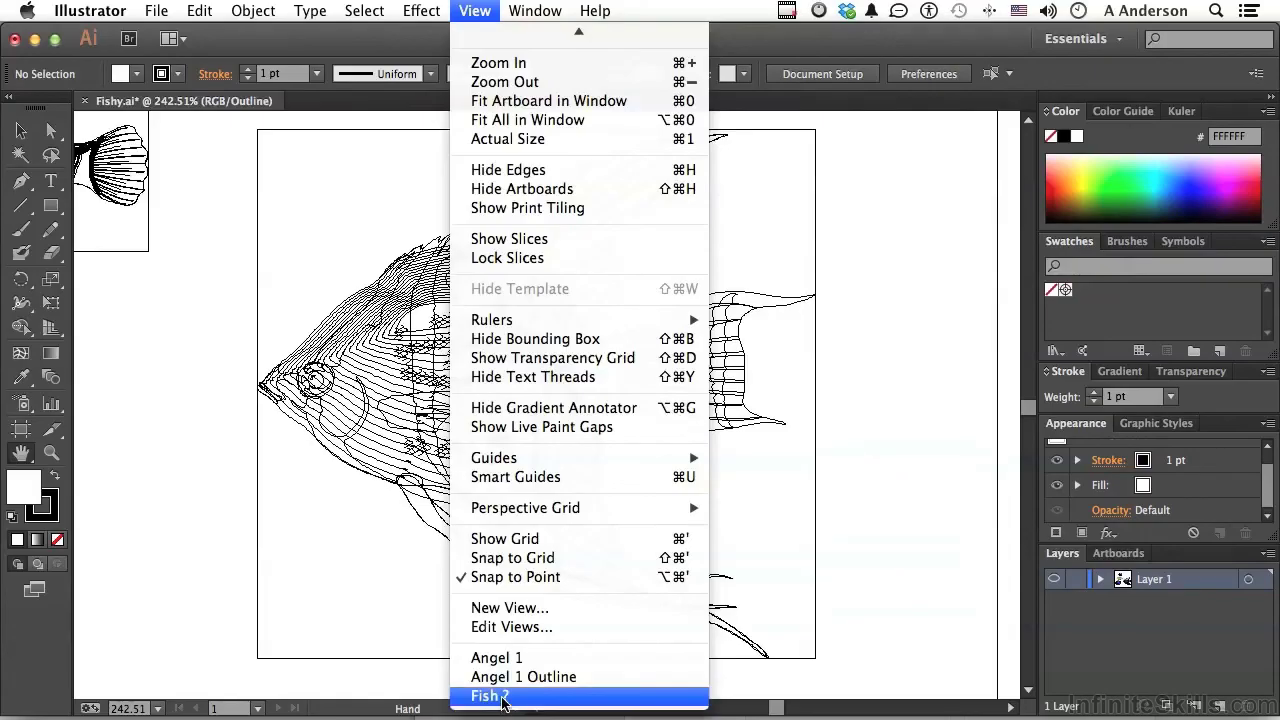
left_click(490, 696)
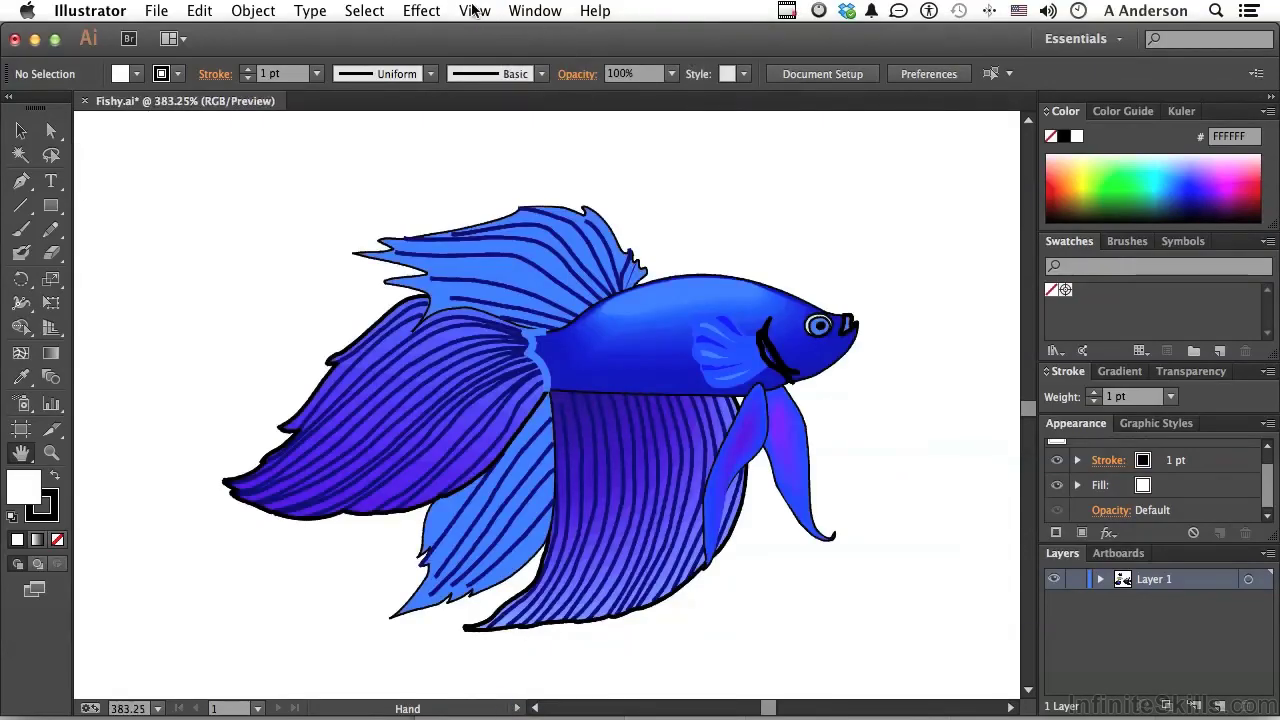
left_click(475, 11)
scroll(560, 530, "down", 2)
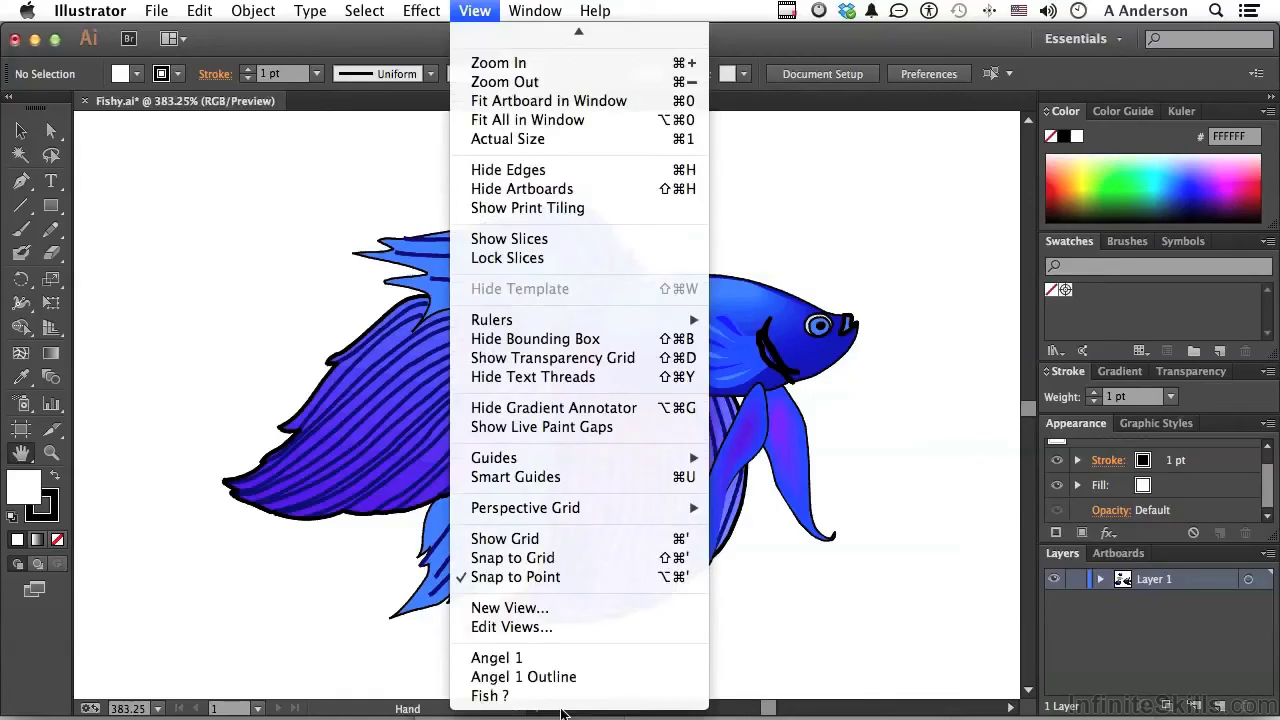
Remove 'Angel 1 Outline' in Edit Views, leaving only 'Angel 1' and 'Fish ?'
left_click(538, 627)
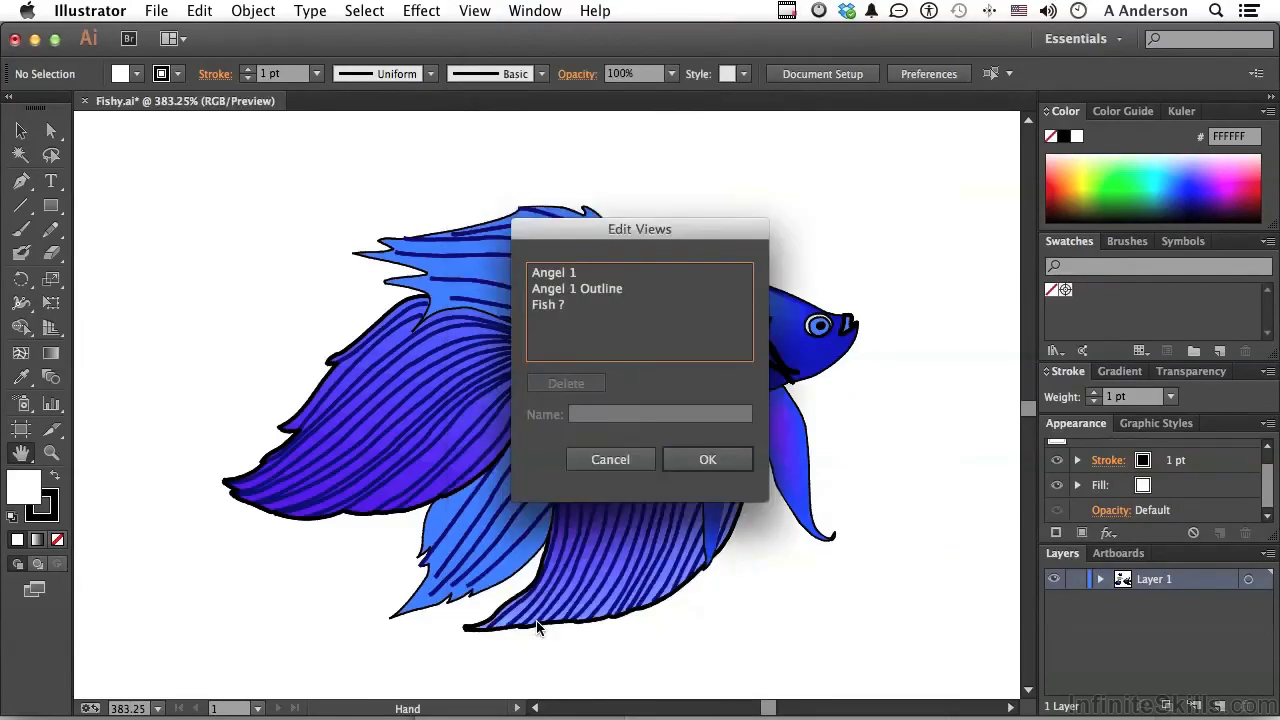
left_click(608, 292)
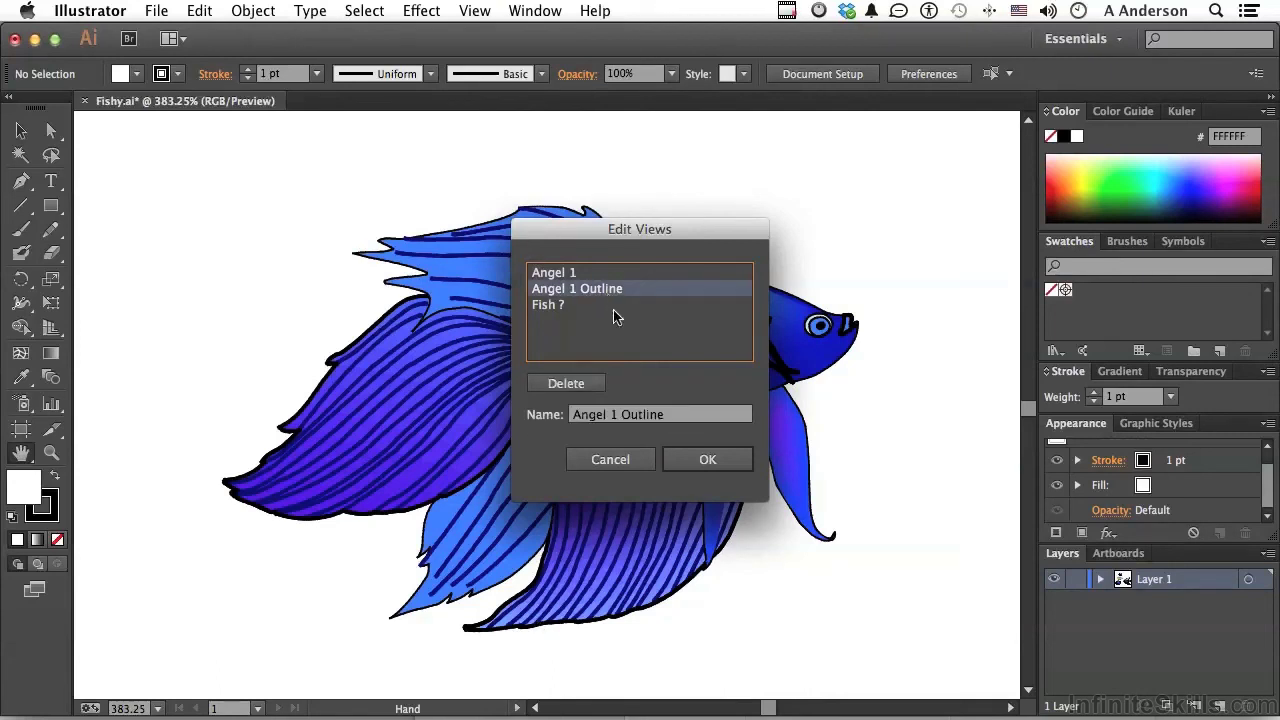
left_click(566, 385)
left_click(700, 459)
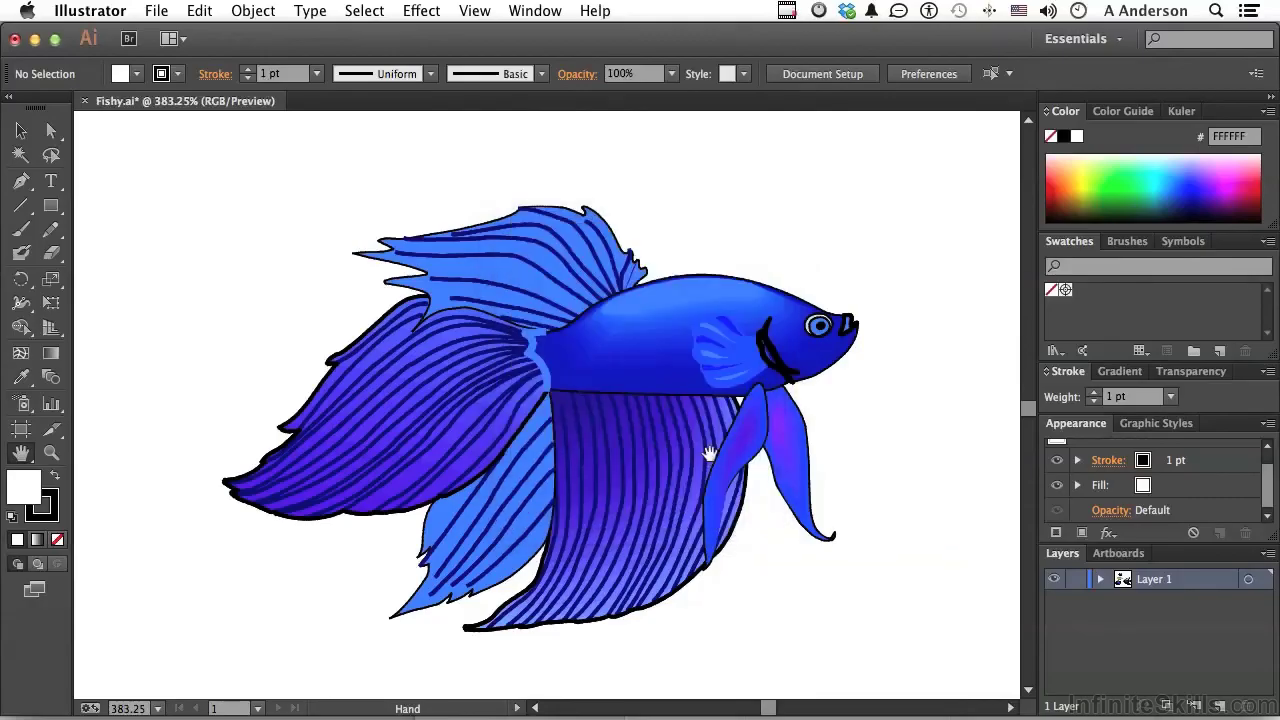